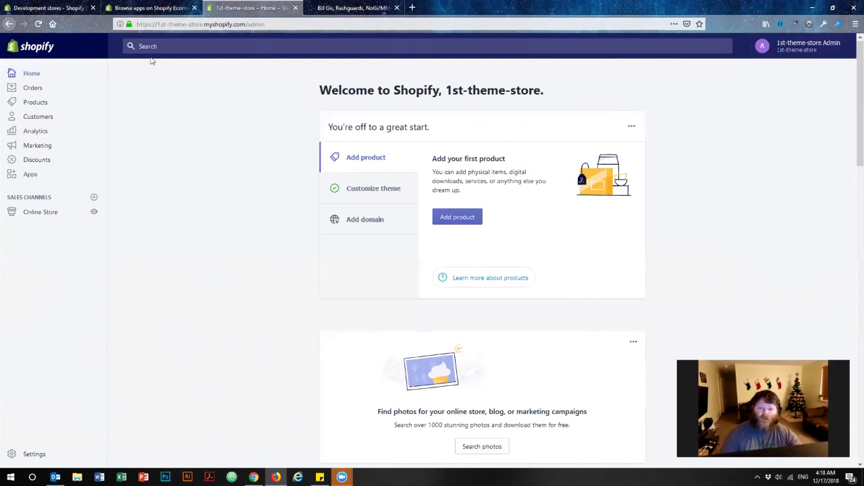
View the Gorilla Gi Co. storefront, then close it and return to the 1st-theme-store admin home page
{"action": "left_click", "coordinate": [360, 8]}
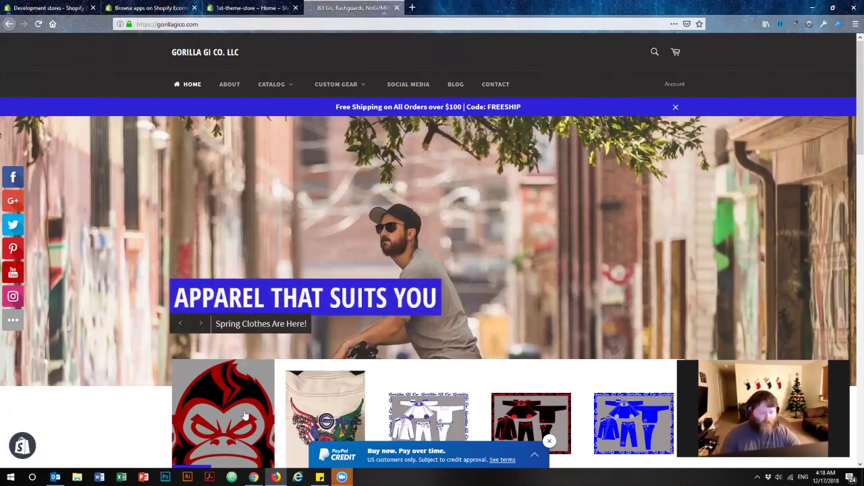
{"action": "left_click", "coordinate": [397, 8]}
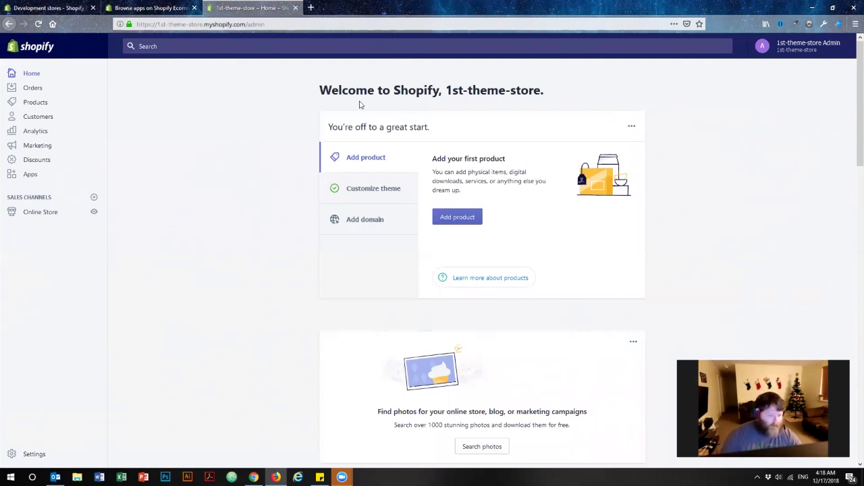
{"action": "left_click_drag", "start_coordinate": [443, 89], "coordinate": [548, 91]}
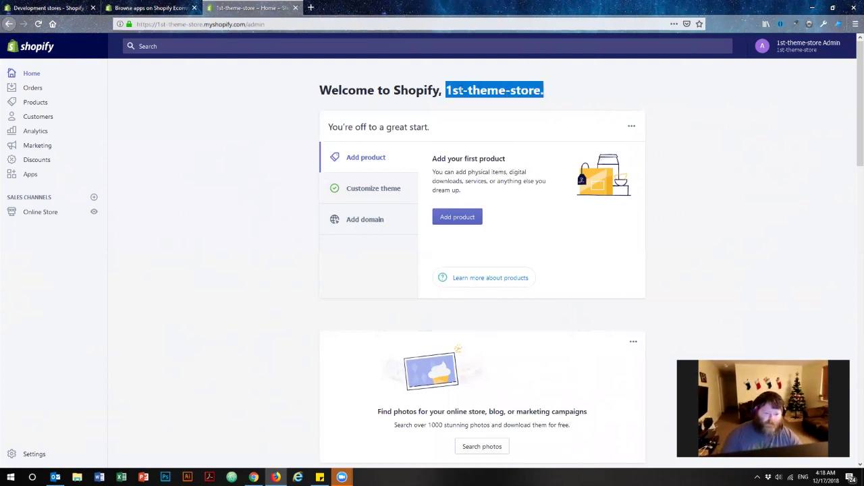
{"action": "left_click", "coordinate": [193, 124]}
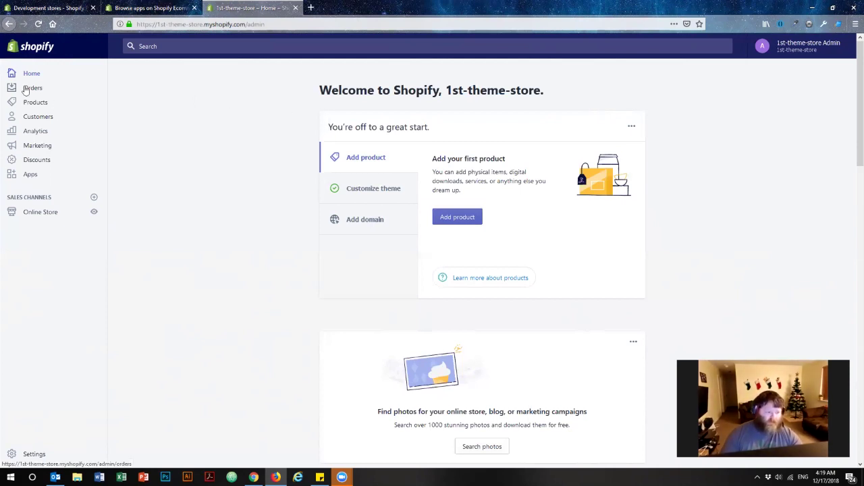
Open the store's Apps page and review the installed apps section
{"action": "left_click", "coordinate": [30, 175]}
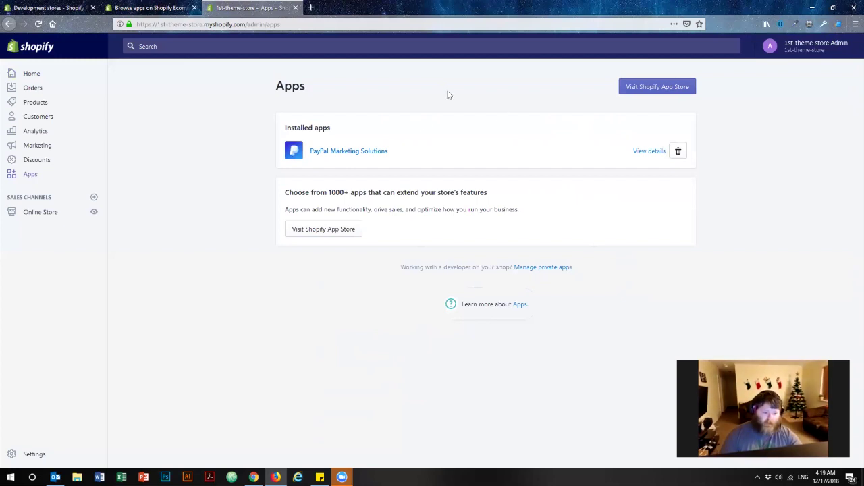
{"action": "left_click_drag", "start_coordinate": [284, 128], "coordinate": [350, 133]}
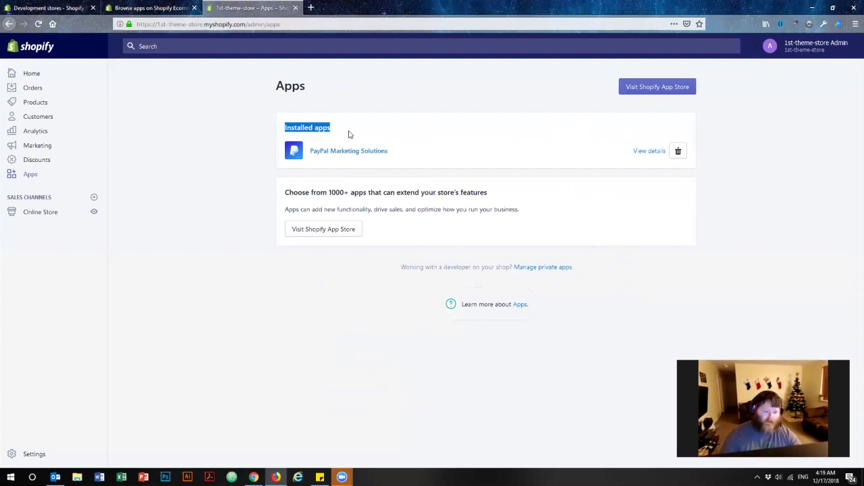
{"action": "left_click", "coordinate": [236, 143]}
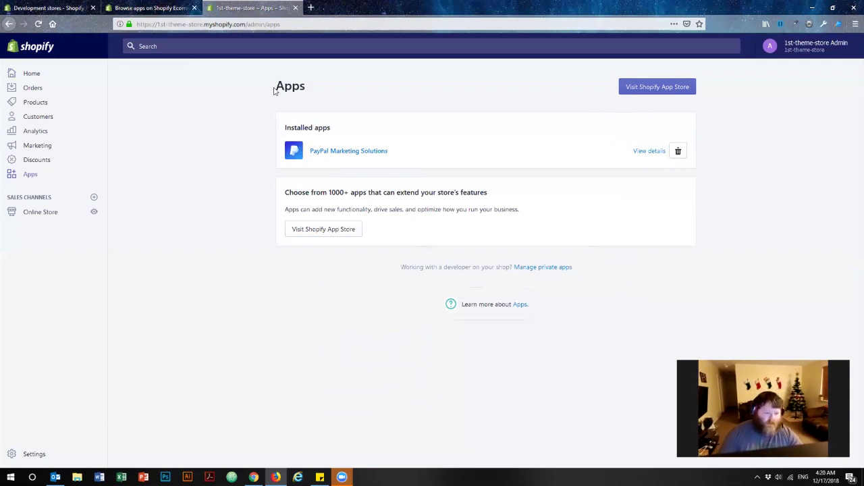
{"action": "double_click", "coordinate": [316, 90]}
{"action": "left_click", "coordinate": [353, 79]}
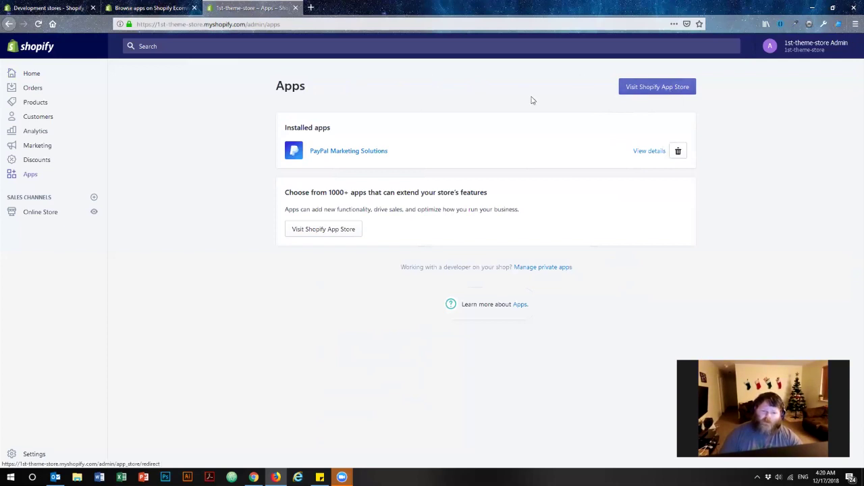
Search the Shopify App Store for "sales pop" and open the Sales Pop - Sales Notification listing by Beeketing
{"action": "left_click", "coordinate": [664, 92]}
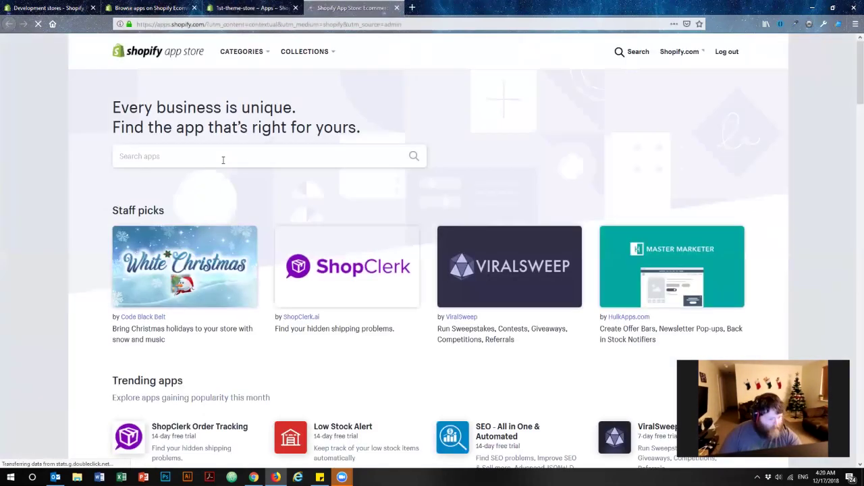
{"action": "left_click", "coordinate": [217, 156]}
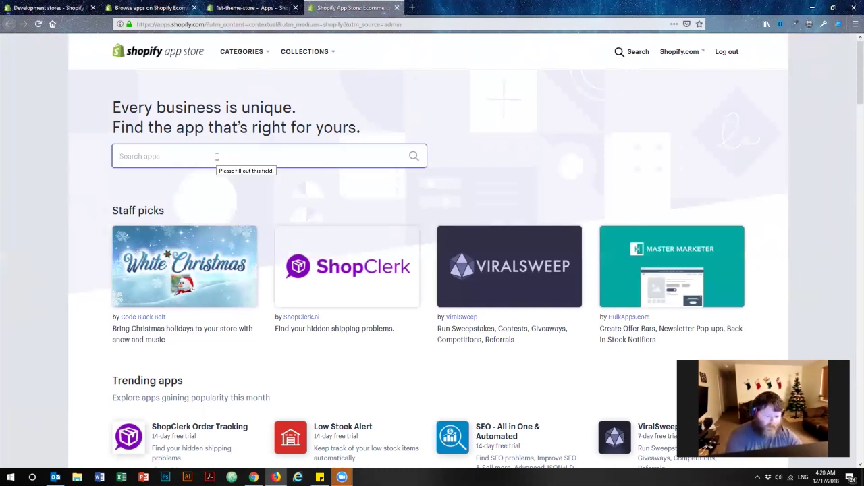
{"action": "type", "text": "sales pop"}
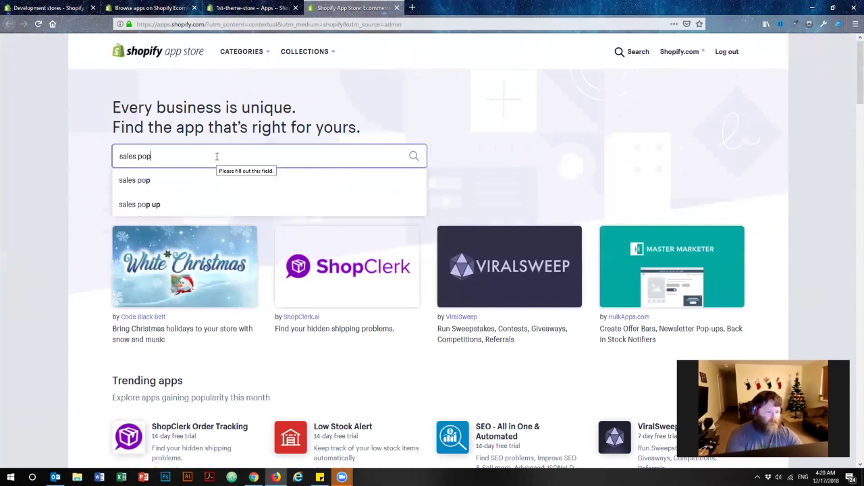
{"action": "key", "text": "Return"}
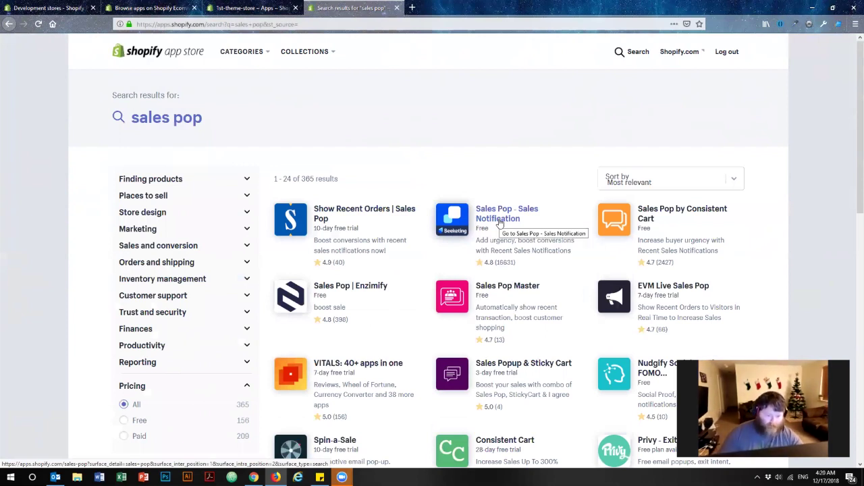
{"action": "left_click", "coordinate": [499, 224]}
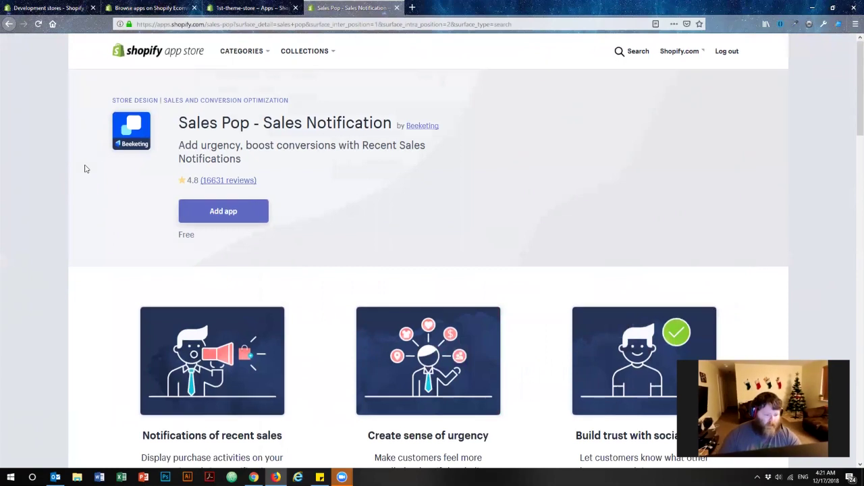
Examine the holiday themes and recent sales notification images in the Sales Pop media gallery
{"action": "scroll", "coordinate": [84, 169], "scroll_direction": "down", "scroll_amount": 5}
{"action": "scroll", "coordinate": [84, 170], "scroll_direction": "down", "scroll_amount": 3}
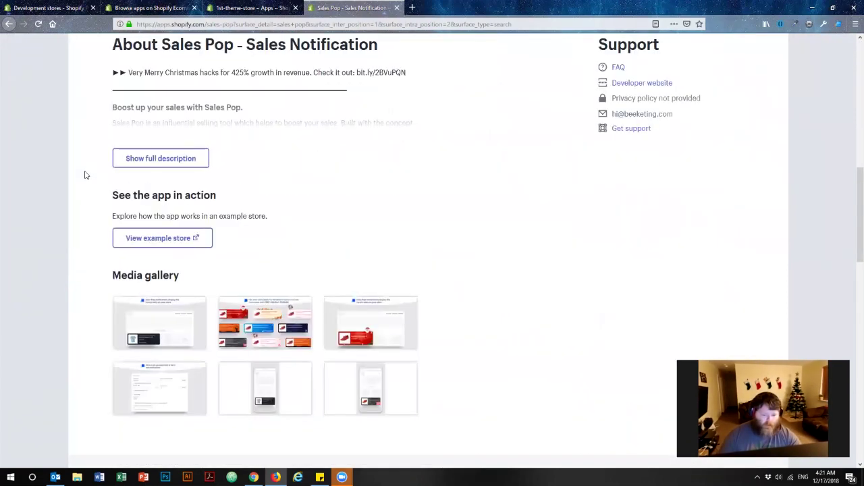
{"action": "left_click", "coordinate": [267, 325]}
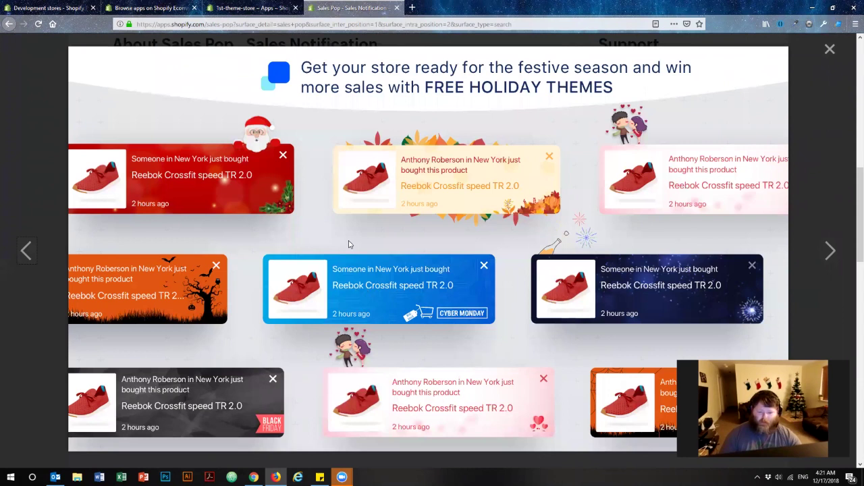
{"action": "left_click", "coordinate": [830, 50]}
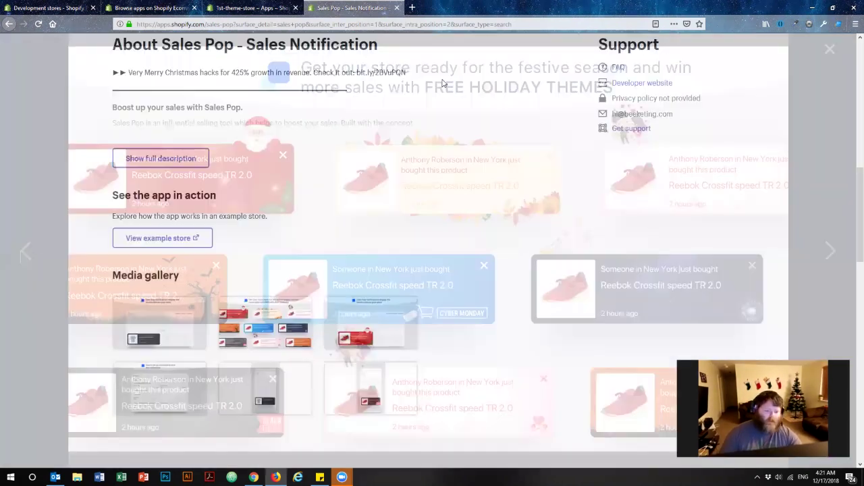
{"action": "left_click", "coordinate": [286, 305]}
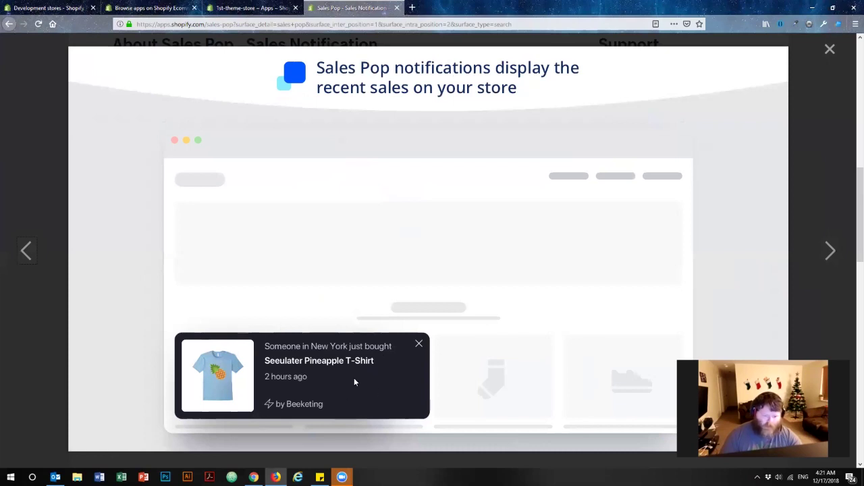
{"action": "left_click", "coordinate": [830, 50]}
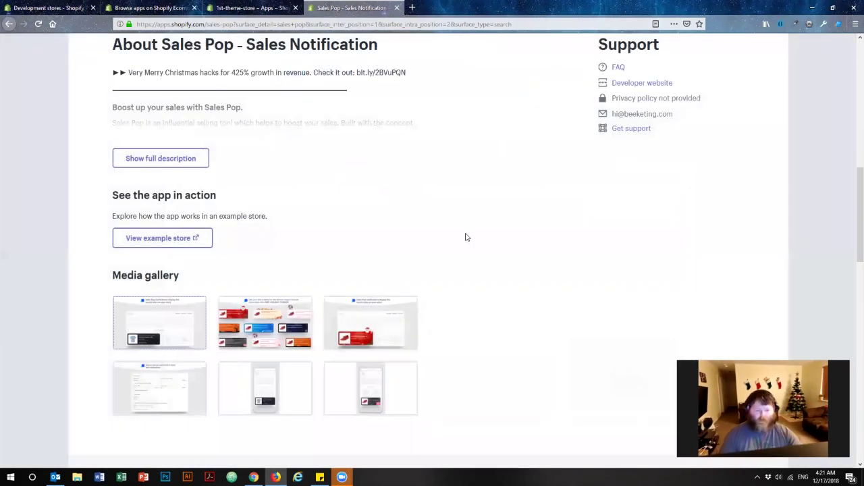
Add Sales Pop - Sales Notification to the store, approve its installation and dismiss the welcome dialog
{"action": "scroll", "coordinate": [426, 226], "scroll_direction": "up", "scroll_amount": 7}
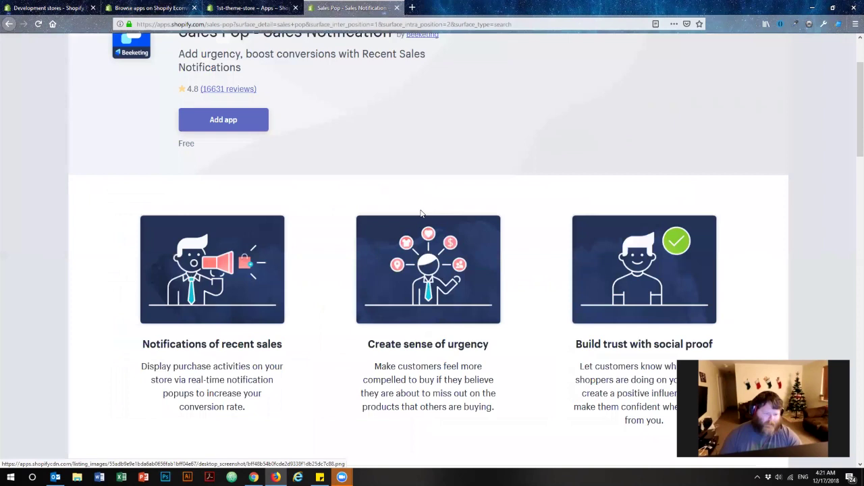
{"action": "scroll", "coordinate": [422, 203], "scroll_direction": "up", "scroll_amount": 2}
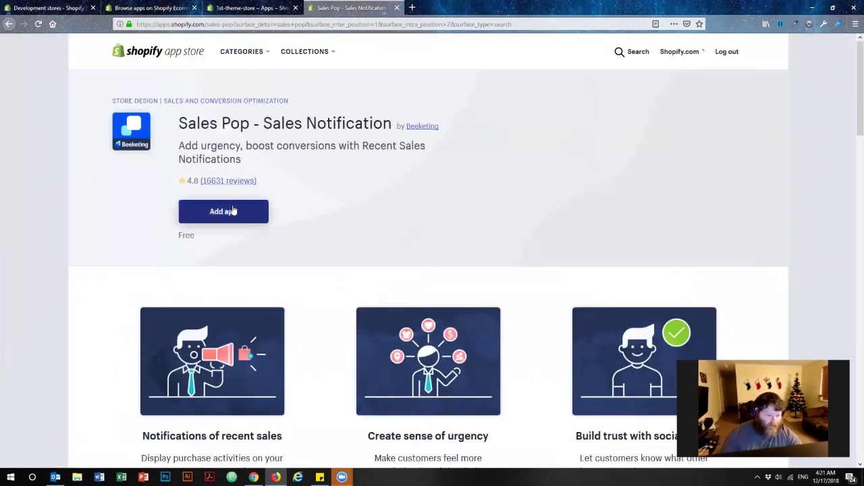
{"action": "left_click", "coordinate": [252, 215]}
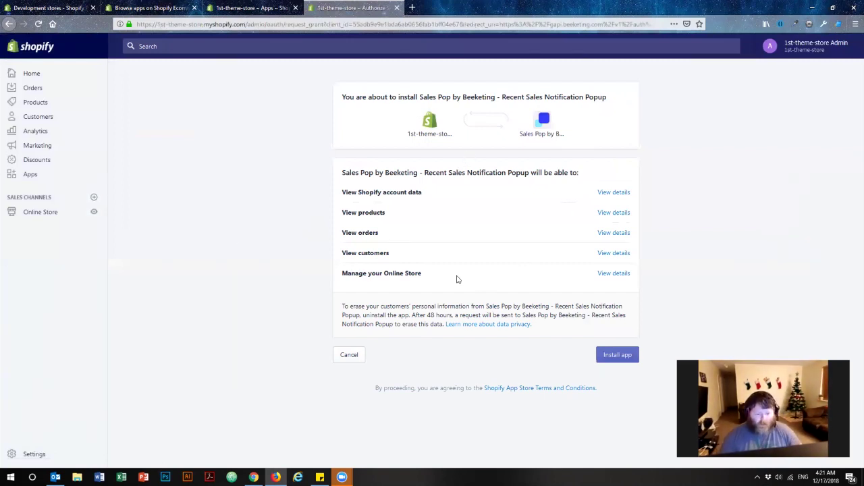
{"action": "left_click", "coordinate": [626, 358]}
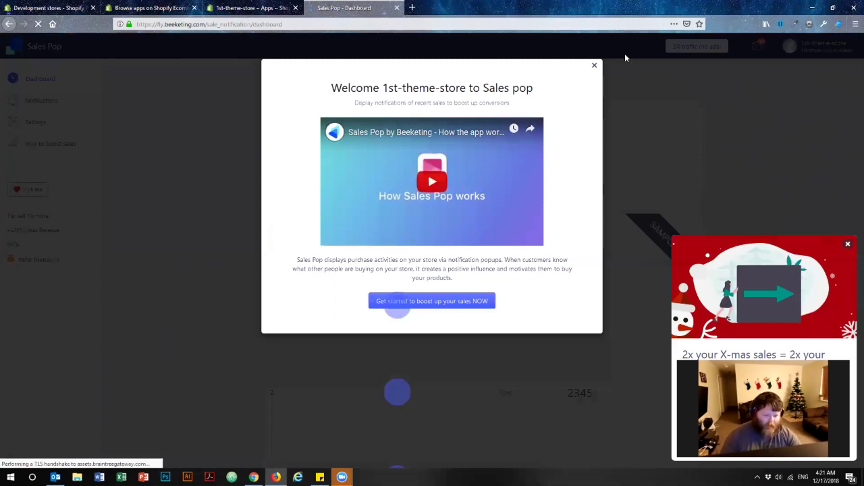
{"action": "key", "text": "Escape"}
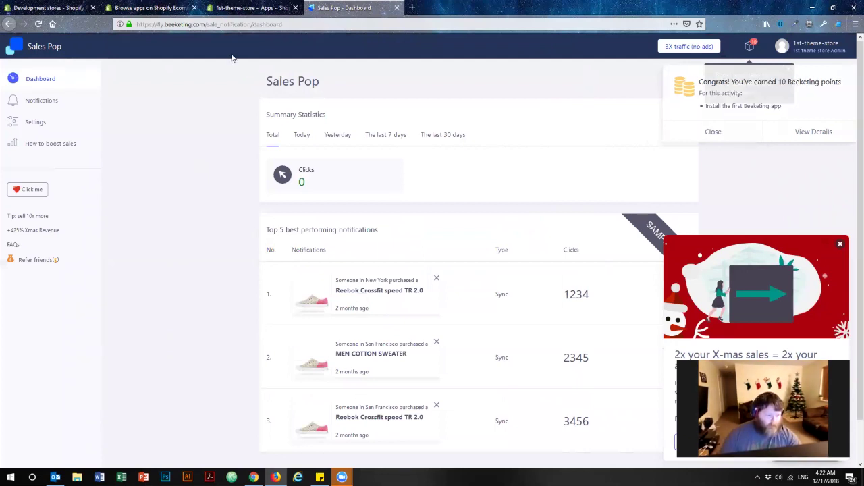
Open the Sales Pop settings at the display options and dismiss the Christmas promotion popup
{"action": "left_click", "coordinate": [33, 123]}
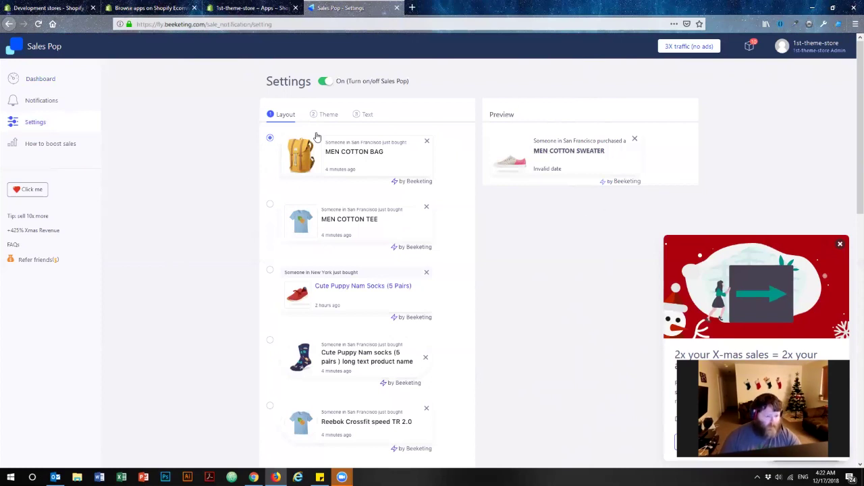
{"action": "scroll", "coordinate": [197, 210], "scroll_direction": "down", "scroll_amount": 3}
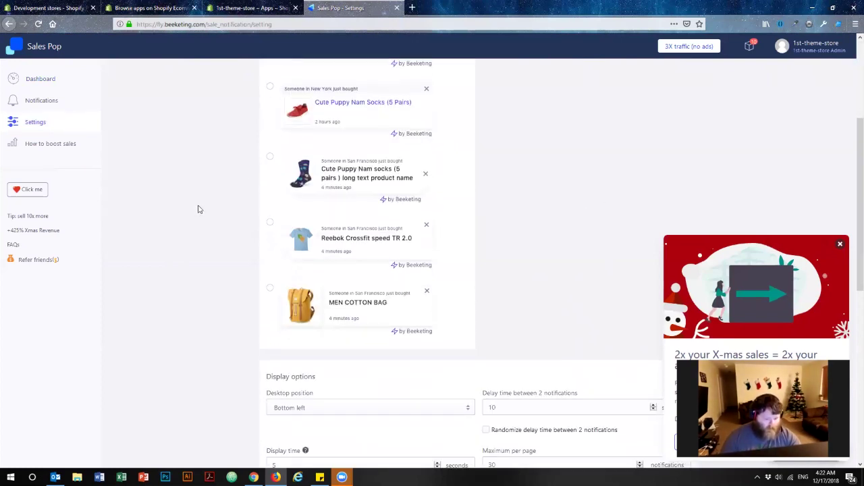
{"action": "scroll", "coordinate": [197, 209], "scroll_direction": "down", "scroll_amount": 4}
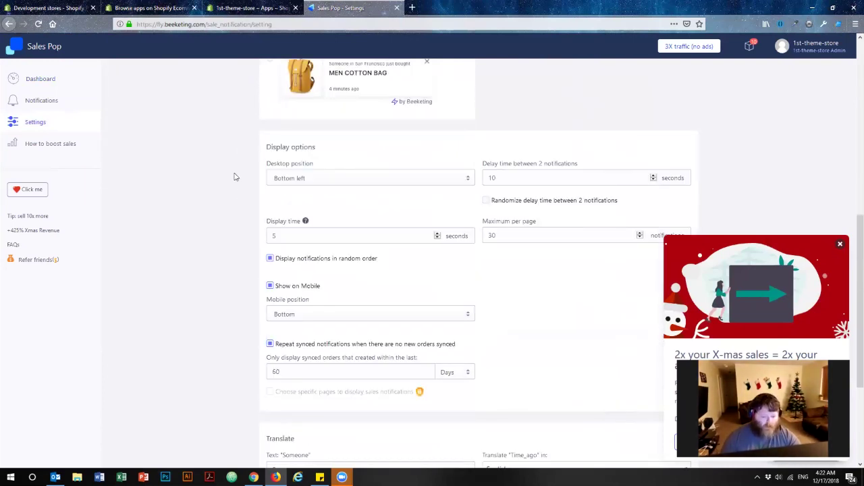
{"action": "left_click", "coordinate": [841, 246]}
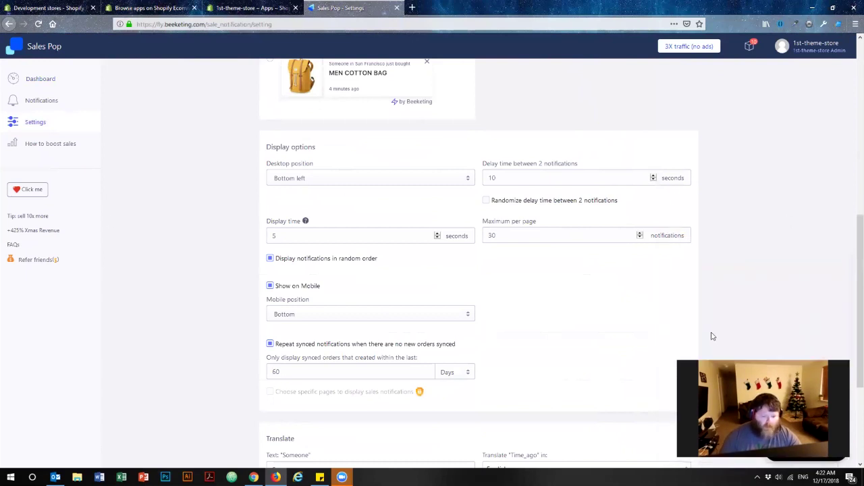
Examine the notification display options, including desktop position, delay time, display time, mobile display and maximum notifications per page
{"action": "scroll", "coordinate": [241, 222], "scroll_direction": "up", "scroll_amount": 2}
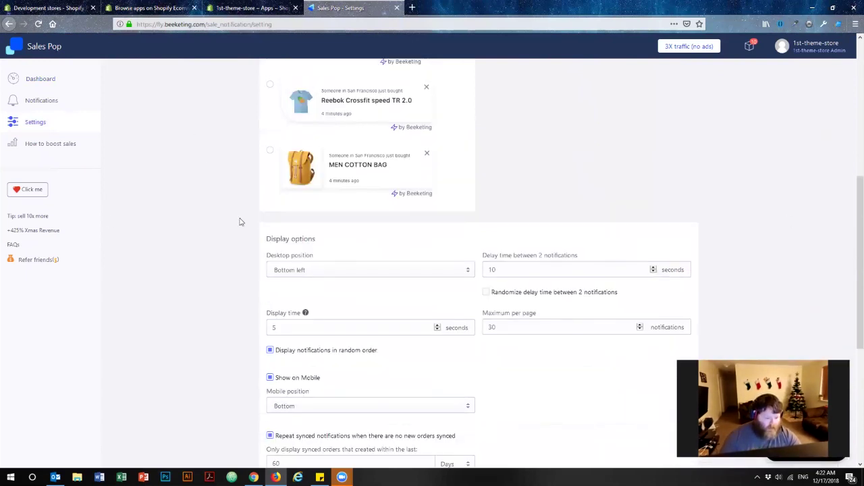
{"action": "mouse_move", "coordinate": [315, 257]}
{"action": "left_mouse_down"}
{"action": "mouse_move", "coordinate": [265, 257]}
{"action": "mouse_move", "coordinate": [324, 251]}
{"action": "left_mouse_up"}
{"action": "left_click", "coordinate": [301, 271]}
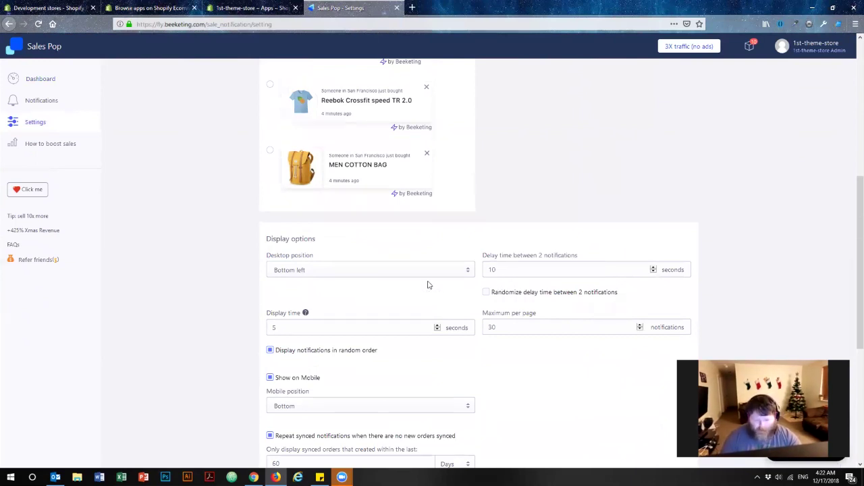
{"action": "scroll", "coordinate": [286, 251], "scroll_direction": "down", "scroll_amount": 2}
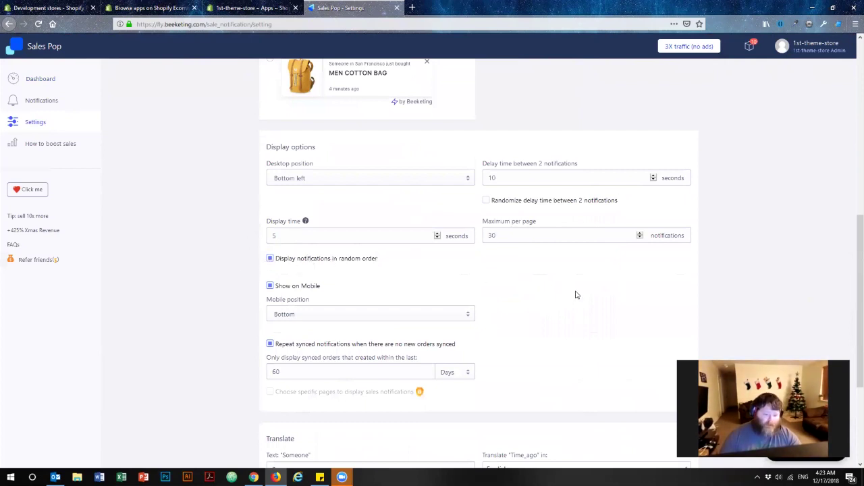
{"action": "scroll", "coordinate": [574, 296], "scroll_direction": "down", "scroll_amount": 3}
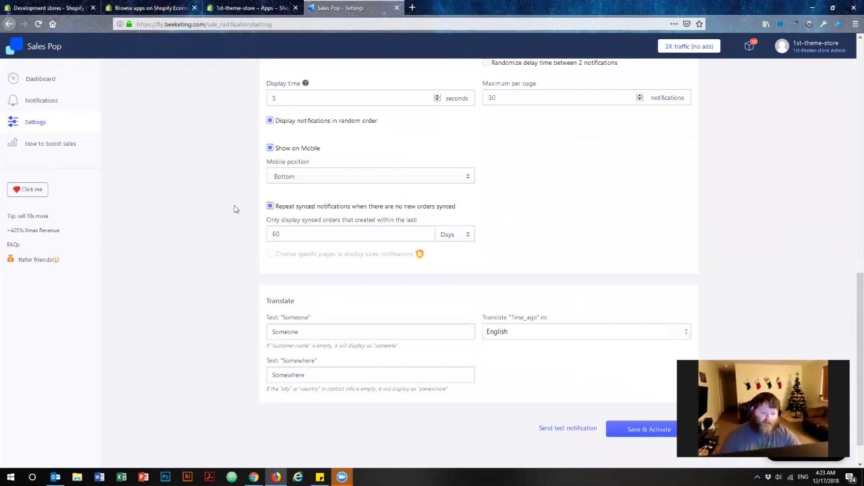
{"action": "double_click", "coordinate": [500, 99]}
{"action": "left_click", "coordinate": [499, 115]}
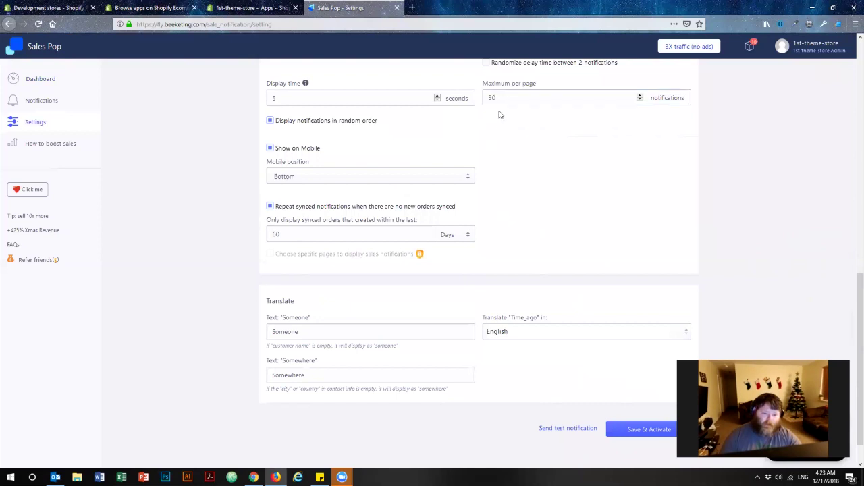
{"action": "double_click", "coordinate": [505, 96]}
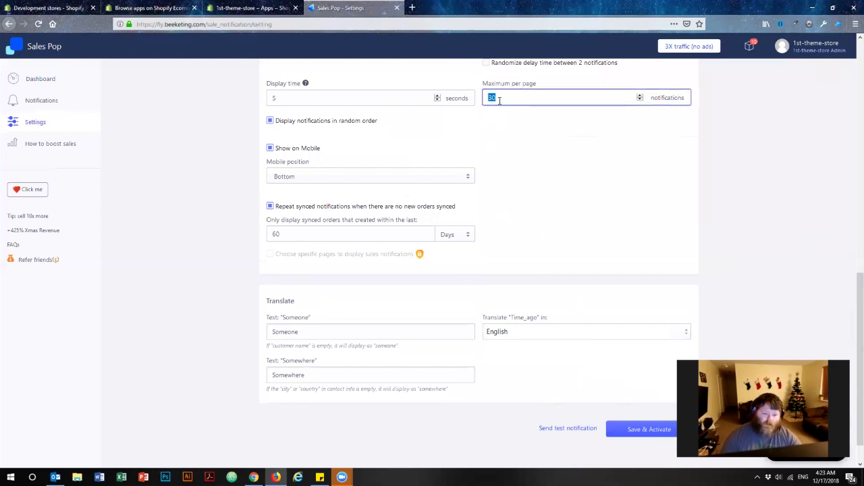
{"action": "left_click", "coordinate": [499, 100]}
{"action": "left_click_drag", "start_coordinate": [505, 100], "coordinate": [491, 98]}
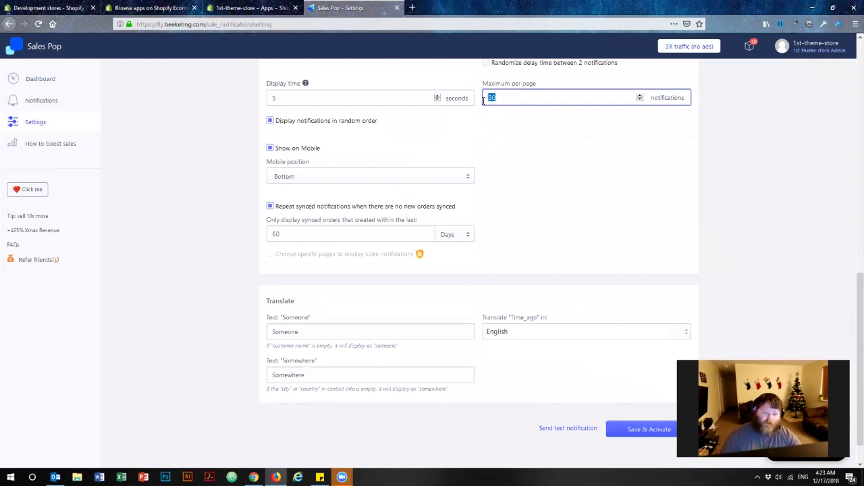
{"action": "left_click", "coordinate": [562, 162]}
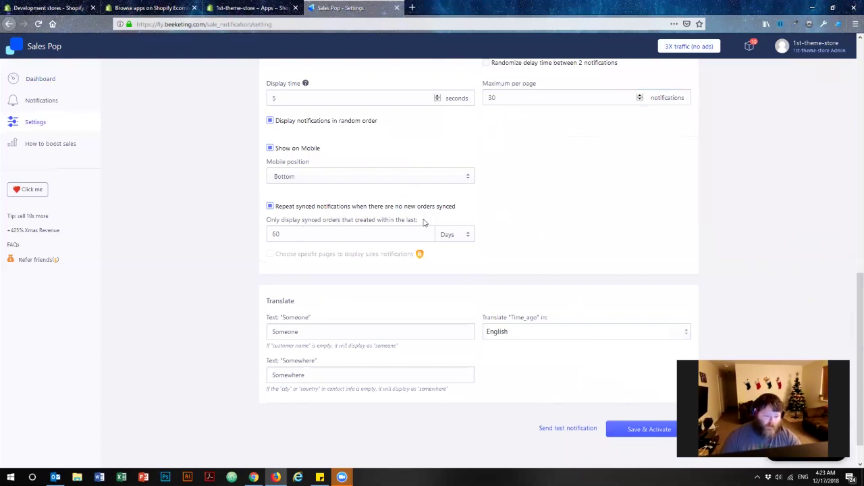
Examine the synced-order display period and the Translate section's fallback texts for missing customer names and locations
{"action": "left_click", "coordinate": [285, 234]}
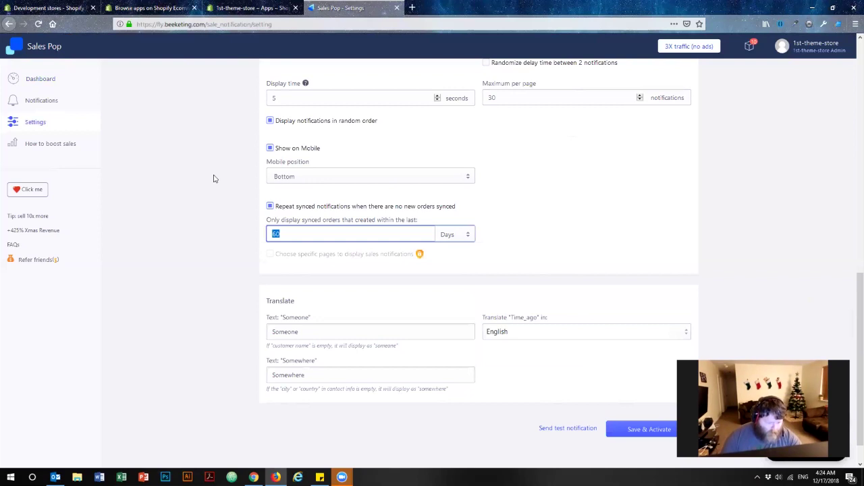
{"action": "scroll", "coordinate": [216, 178], "scroll_direction": "down", "scroll_amount": 1}
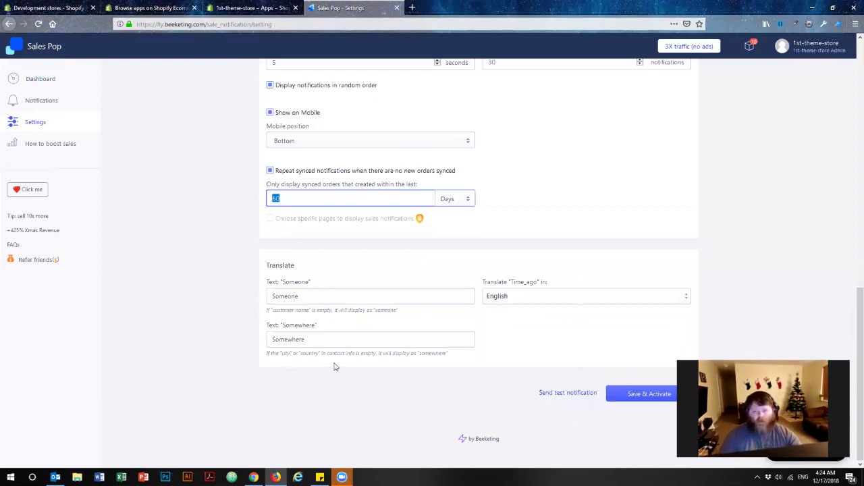
{"action": "left_click_drag", "start_coordinate": [273, 309], "coordinate": [317, 310]}
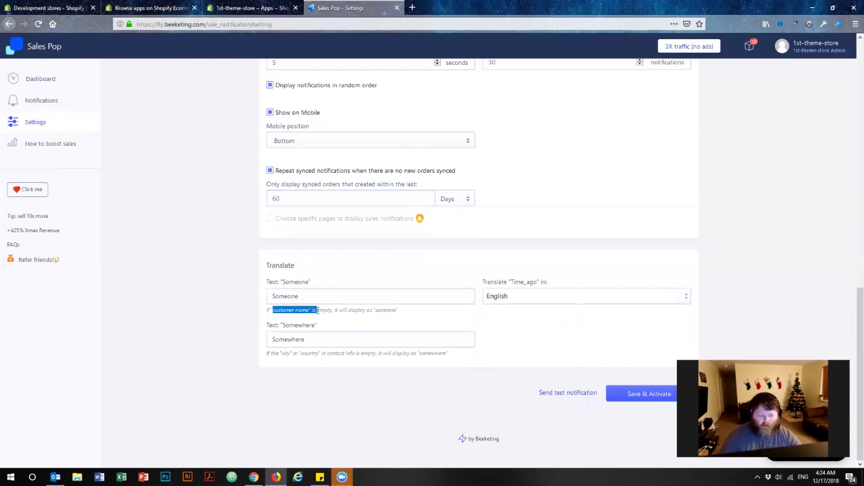
{"action": "left_click_drag", "start_coordinate": [281, 353], "coordinate": [333, 354]}
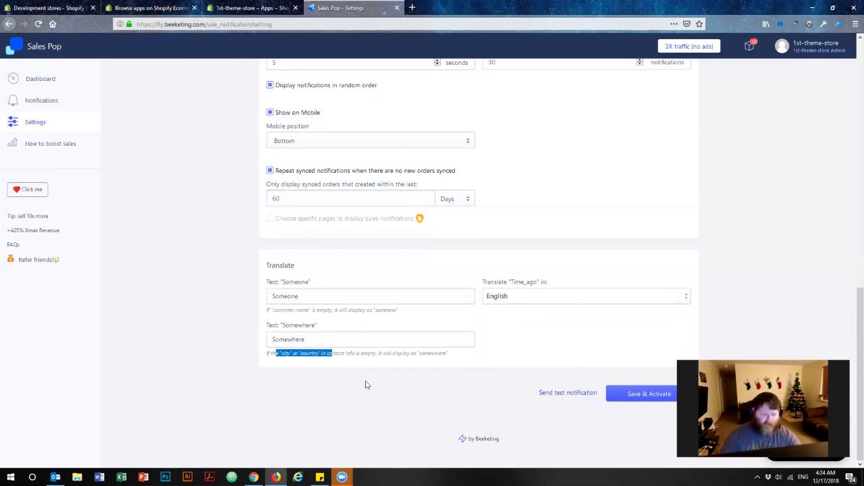
{"action": "left_click", "coordinate": [365, 379]}
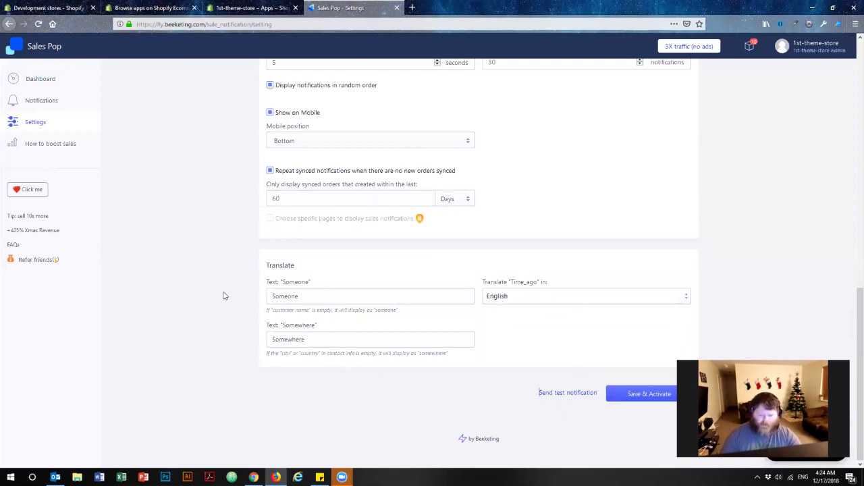
Dismiss the Beeketing points promotion popup and set the notification's basic theme to Dark Theme
{"action": "scroll", "coordinate": [246, 348], "scroll_direction": "up", "scroll_amount": 10}
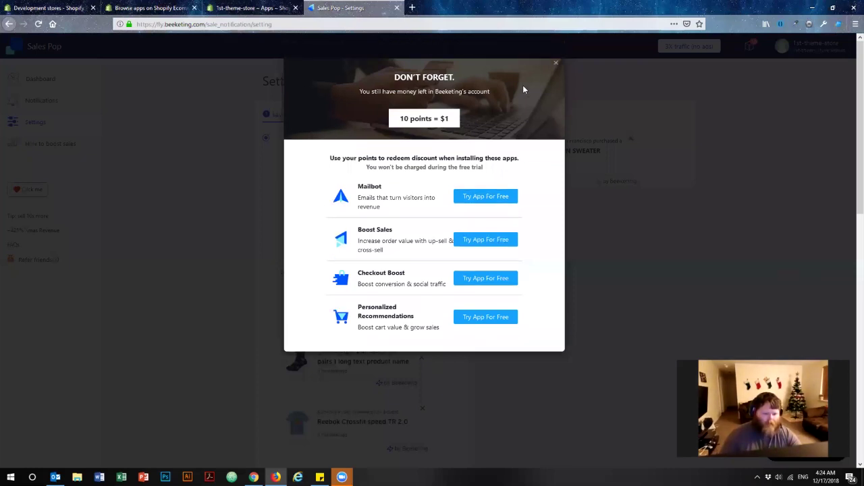
{"action": "left_click", "coordinate": [574, 244]}
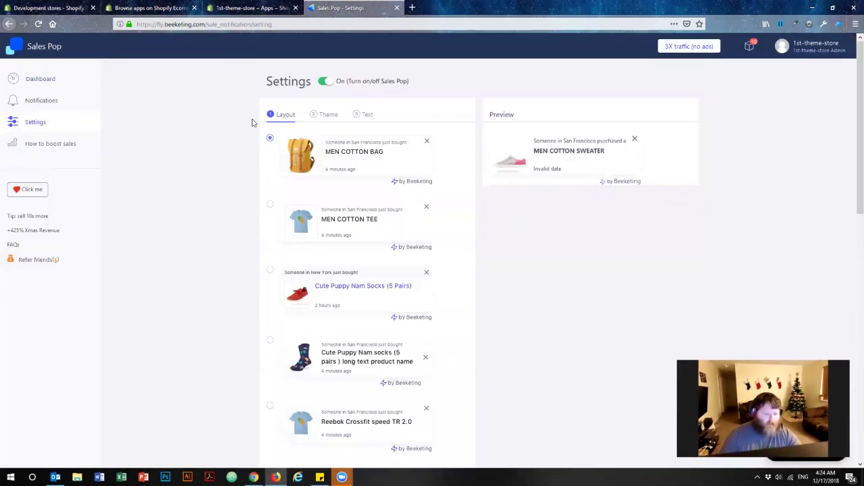
{"action": "left_click", "coordinate": [329, 115]}
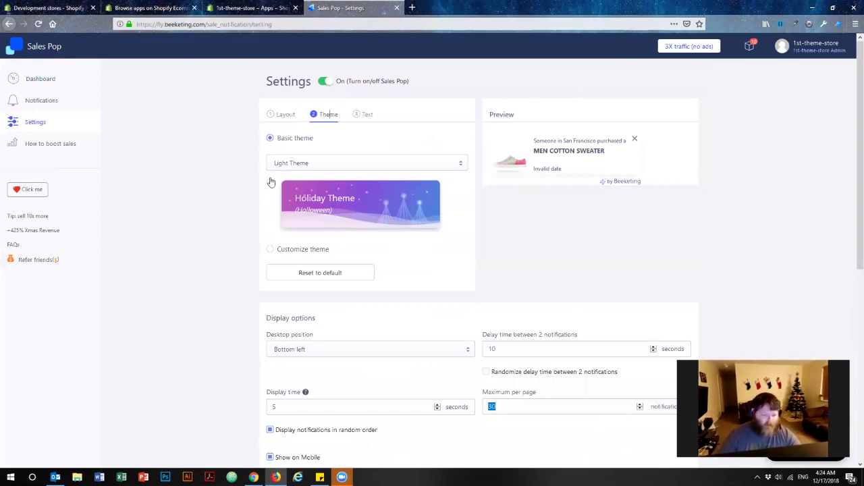
{"action": "left_click", "coordinate": [325, 166]}
{"action": "left_click", "coordinate": [312, 176]}
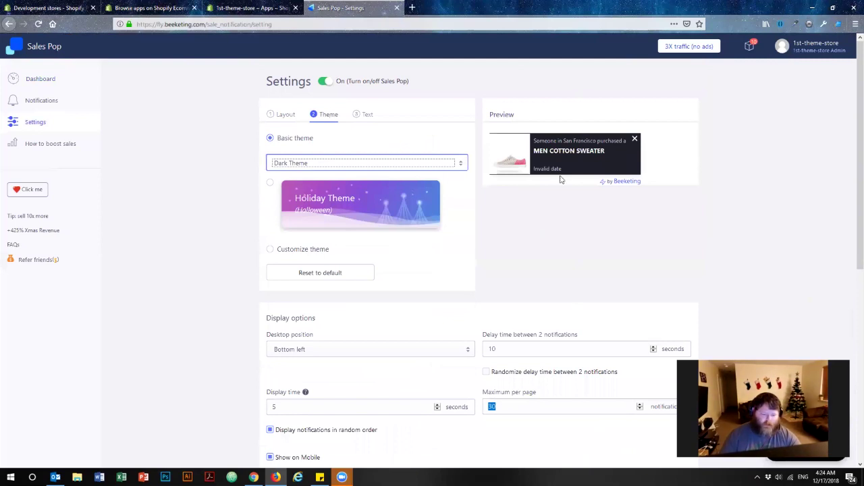
View the holiday themes available for the notification, close the gallery and return to the basic theme
{"action": "left_click", "coordinate": [270, 184]}
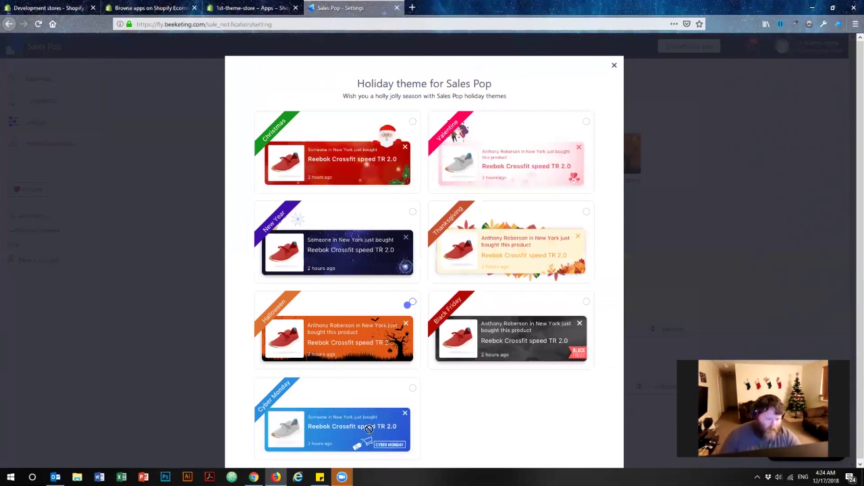
{"action": "left_click", "coordinate": [614, 64]}
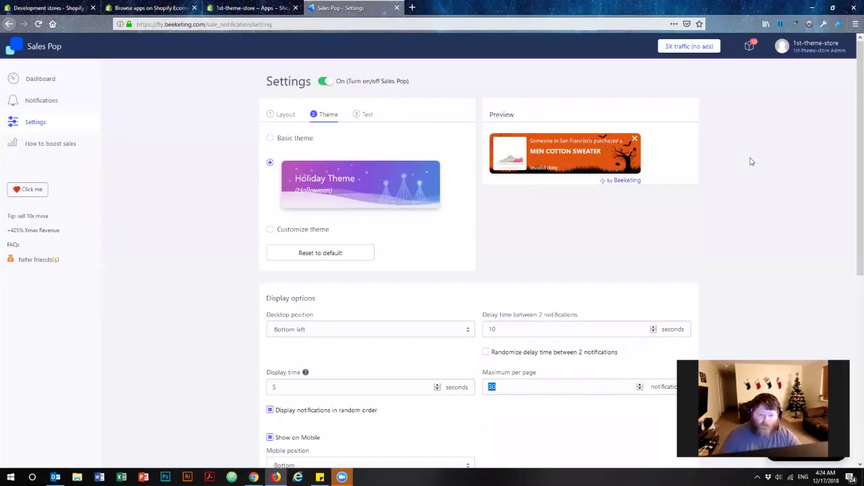
{"action": "left_click", "coordinate": [270, 139]}
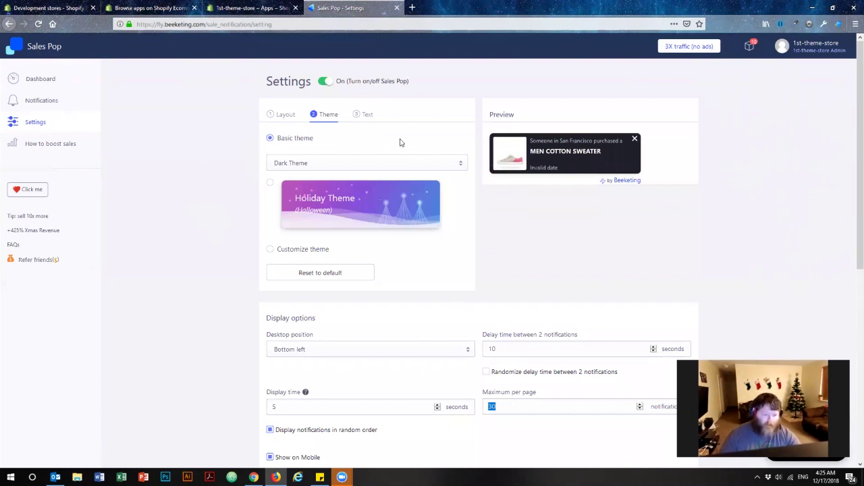
Examine the notification's message text settings, including the title, product name and time fields and their available variables
{"action": "left_click", "coordinate": [367, 115]}
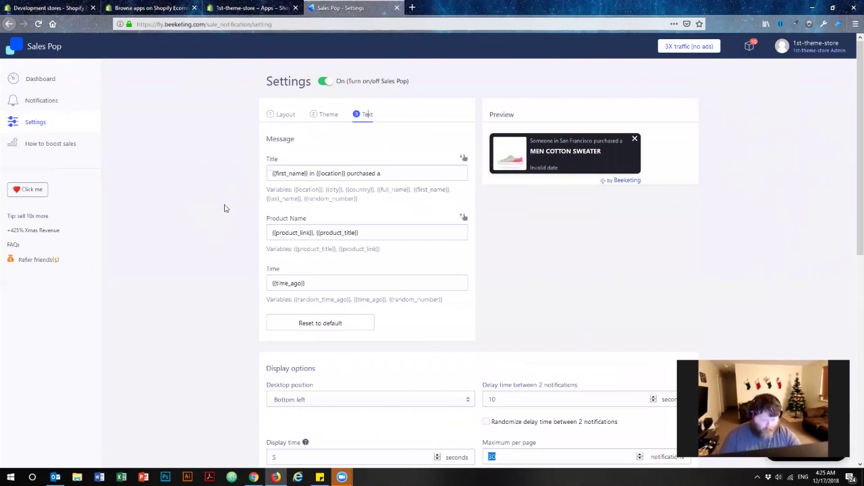
{"action": "left_click_drag", "start_coordinate": [293, 189], "coordinate": [322, 192]}
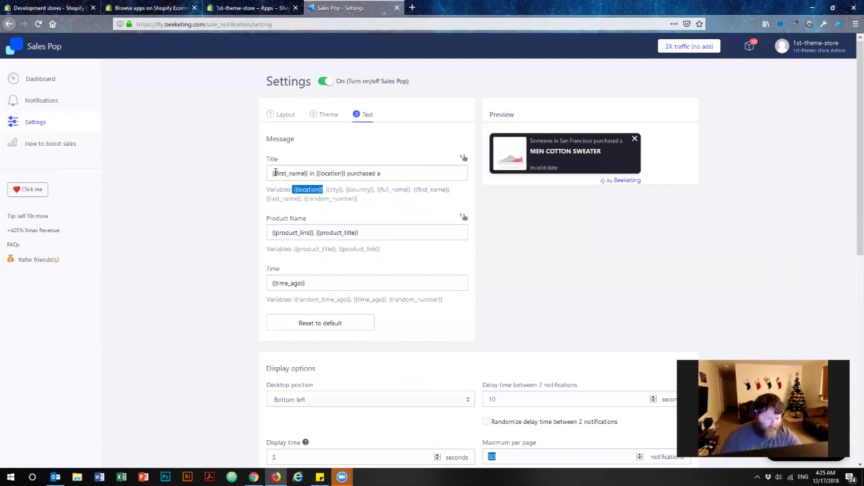
{"action": "left_click", "coordinate": [354, 203]}
{"action": "left_click_drag", "start_coordinate": [355, 201], "coordinate": [294, 189]}
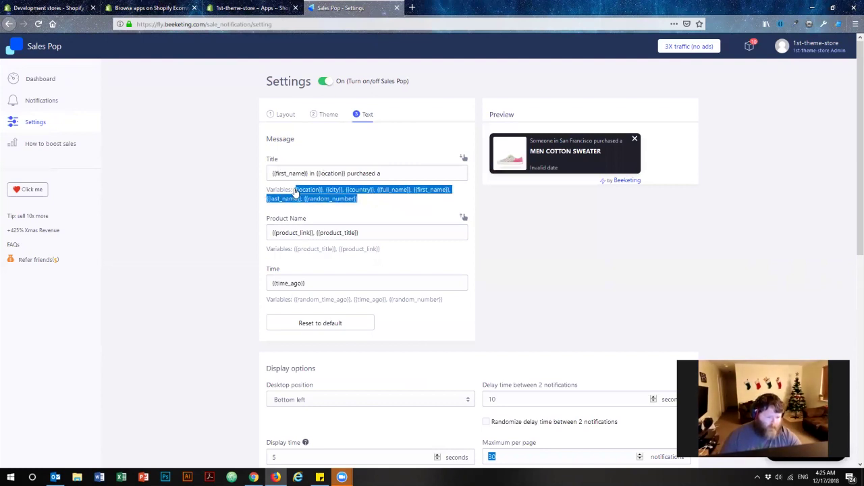
{"action": "left_click", "coordinate": [365, 201]}
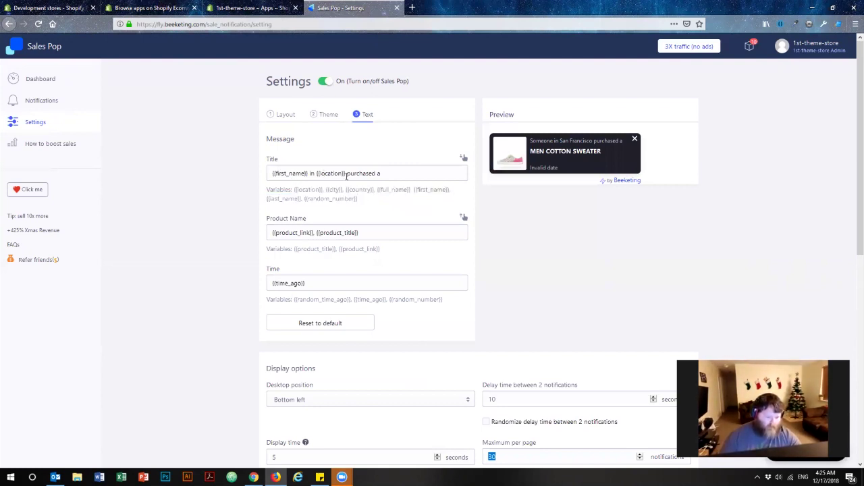
{"action": "left_click_drag", "start_coordinate": [380, 251], "coordinate": [294, 250]}
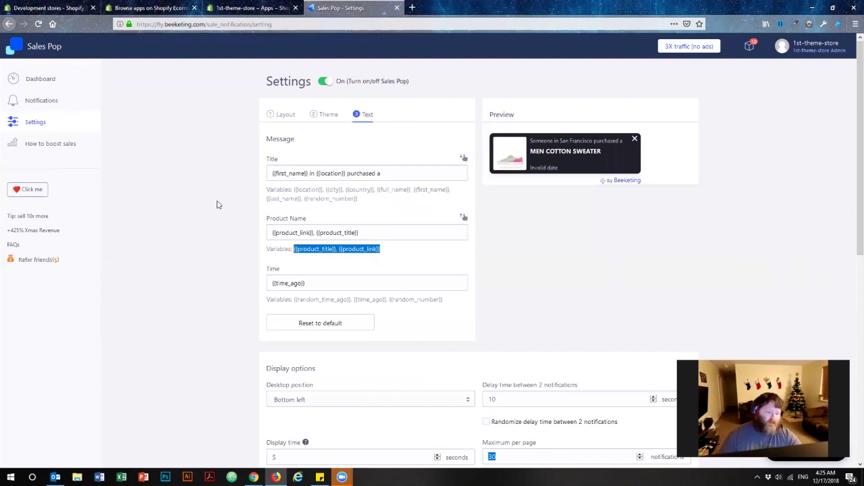
{"action": "left_click_drag", "start_coordinate": [320, 282], "coordinate": [241, 281]}
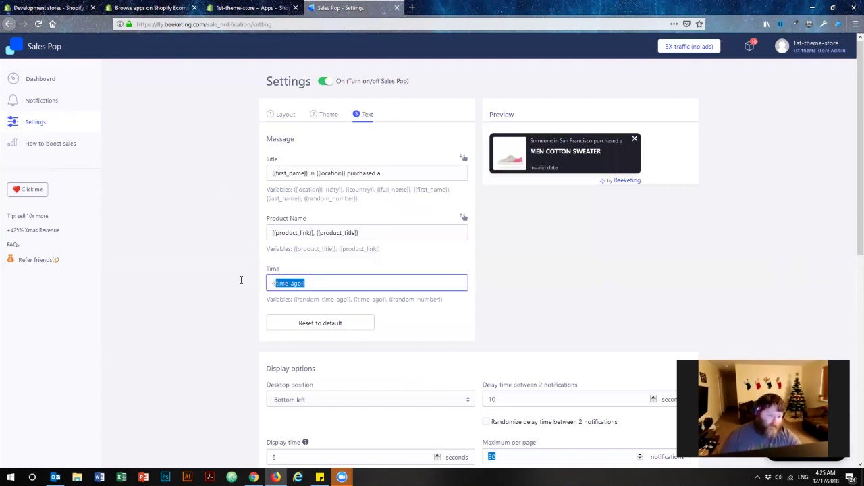
{"action": "left_click", "coordinate": [242, 240]}
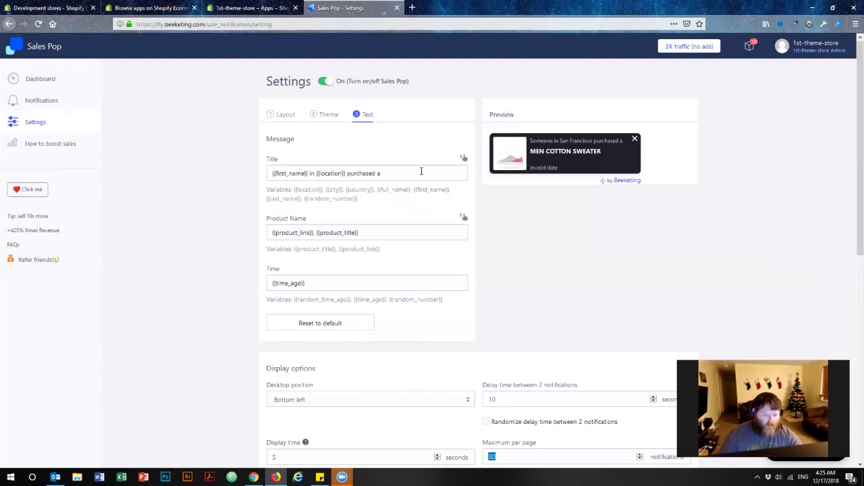
{"action": "left_click_drag", "start_coordinate": [410, 175], "coordinate": [251, 178]}
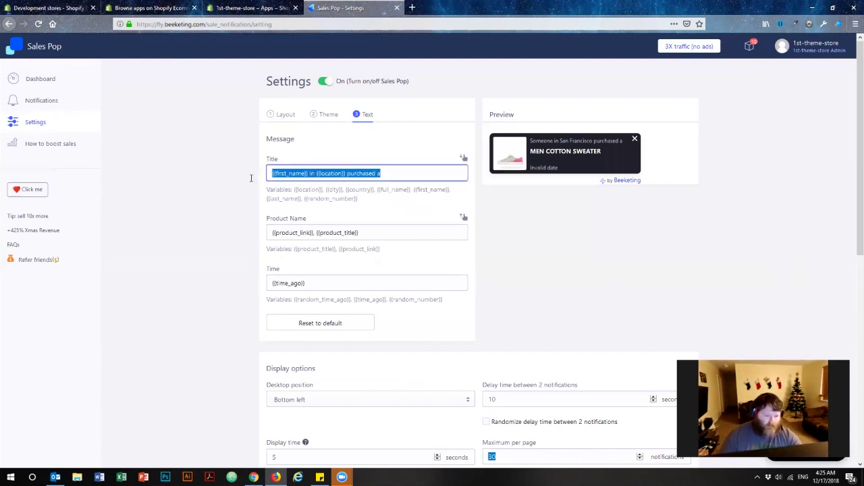
{"action": "left_click", "coordinate": [257, 191]}
Save and activate the Sales Pop settings, and close the app's settings page
{"action": "scroll", "coordinate": [625, 237], "scroll_direction": "down", "scroll_amount": 6}
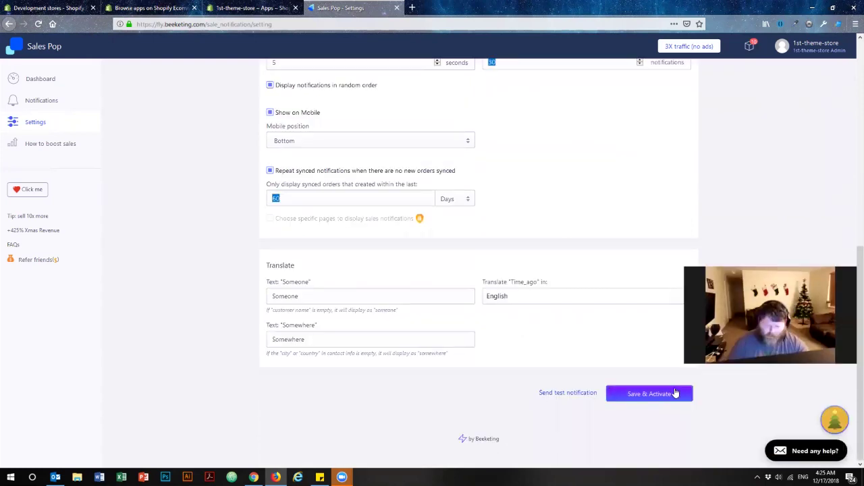
{"action": "left_click", "coordinate": [644, 393]}
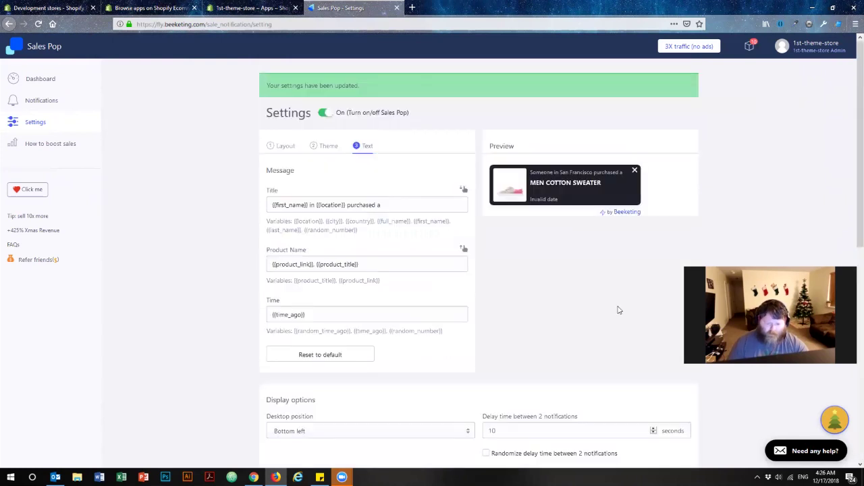
{"action": "left_click_drag", "start_coordinate": [262, 85], "coordinate": [382, 85]}
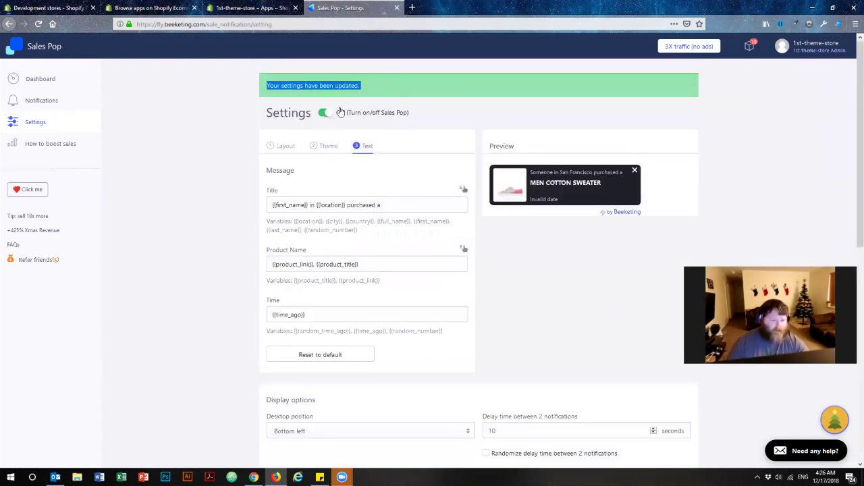
{"action": "left_click", "coordinate": [396, 8]}
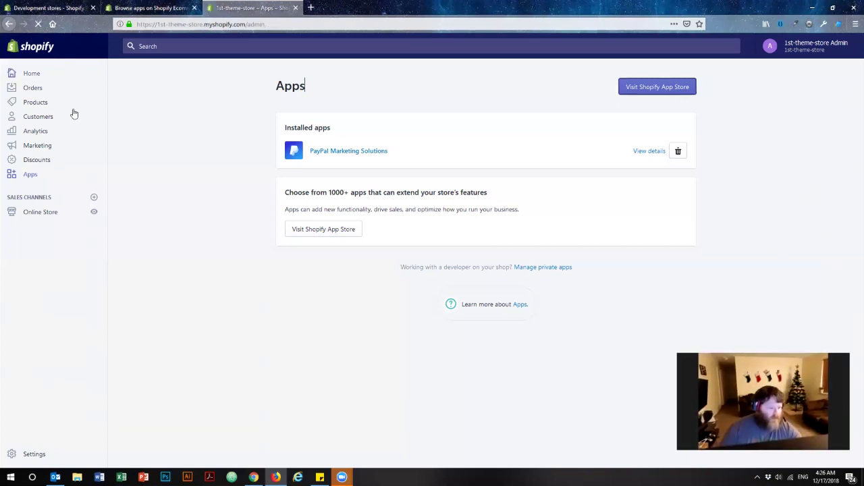
Go to the Shopify admin home, view the live online store, and close the storefront page
{"action": "left_click", "coordinate": [31, 73]}
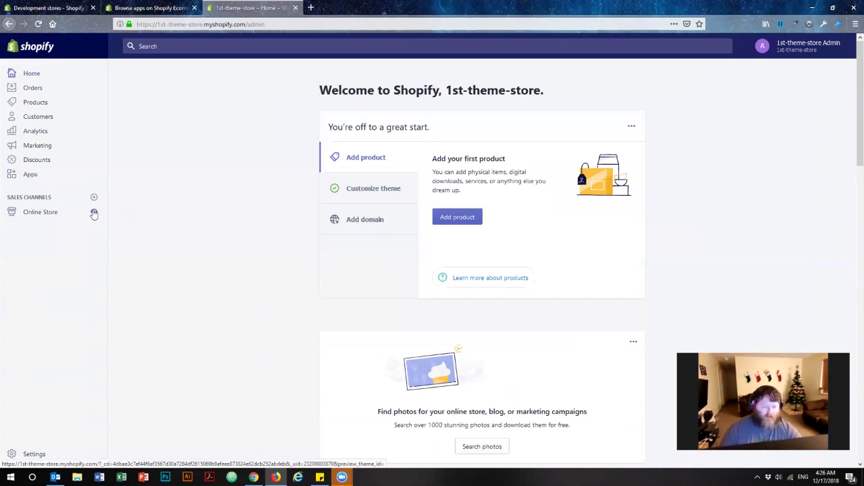
{"action": "left_click", "coordinate": [94, 213]}
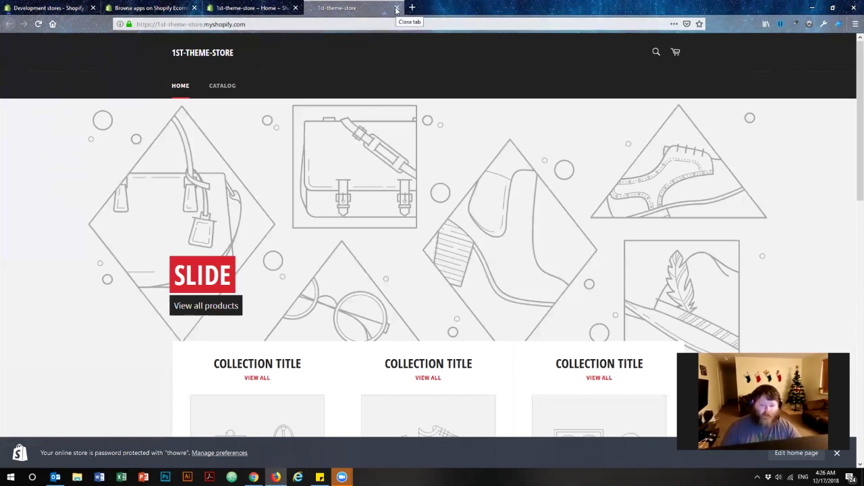
{"action": "left_click", "coordinate": [396, 9]}
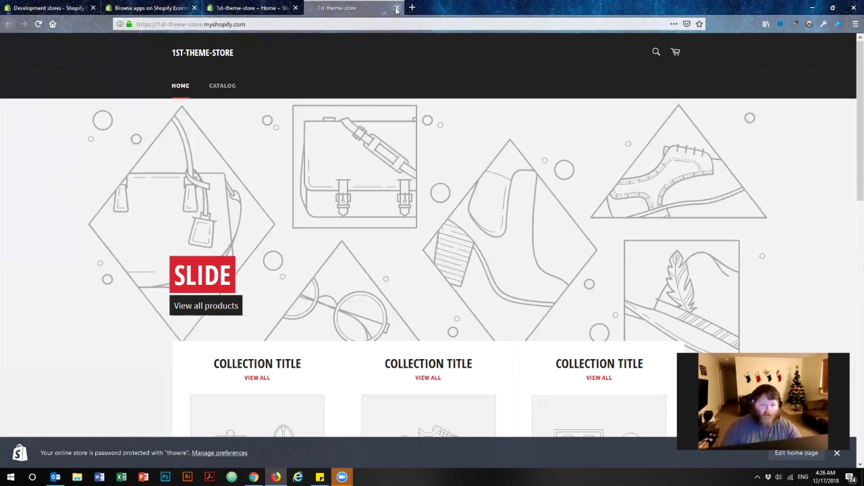